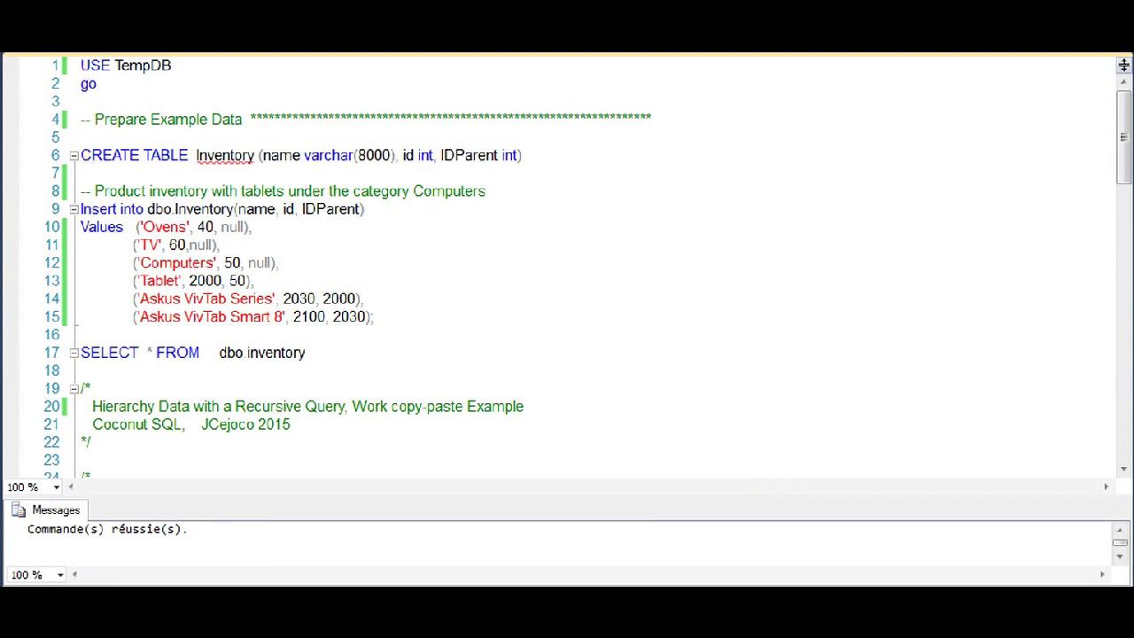
Run the script creating dbo.Inventory with six products, then SELECT * to list its rows.
left_click_drag(109, 126, 196, 131)
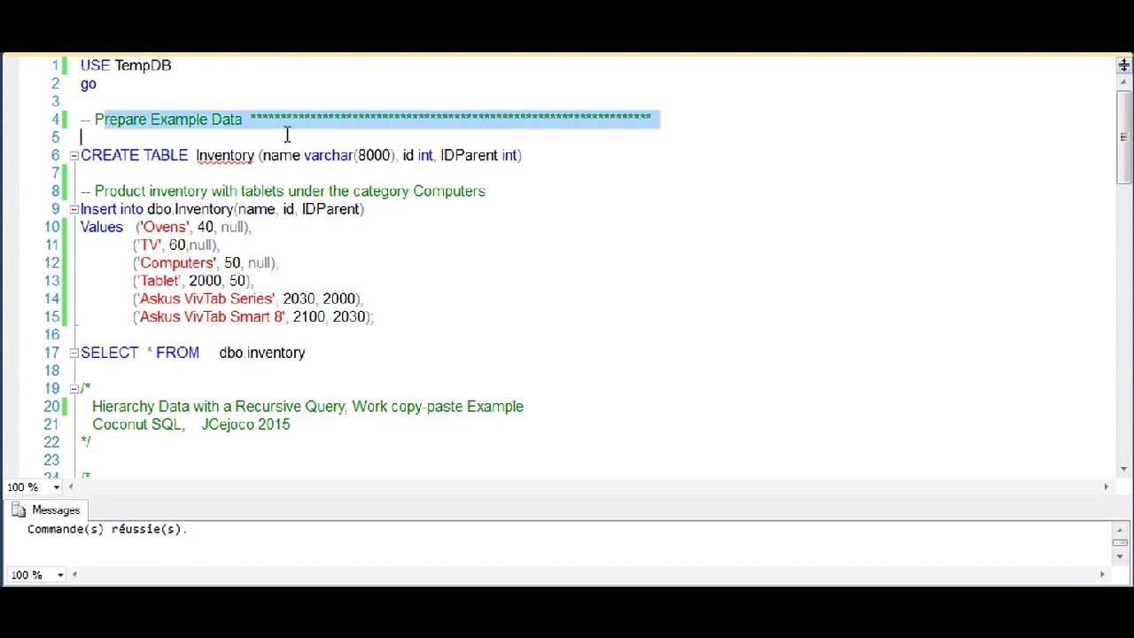
left_click(140, 89)
left_click_drag(82, 64, 374, 331)
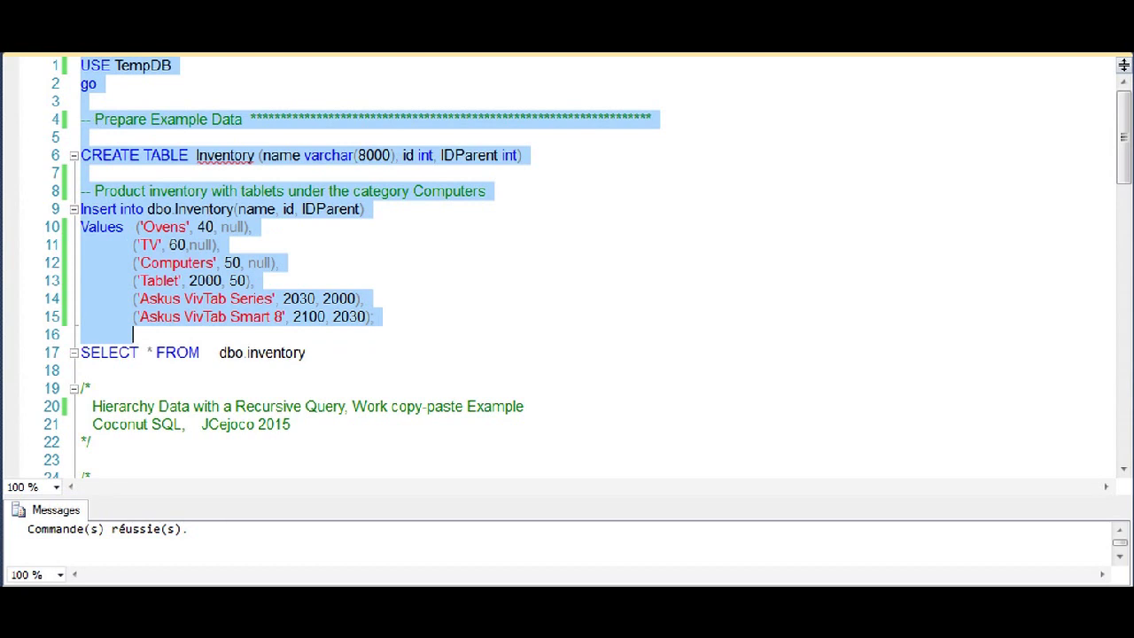
key("F5")
left_click_drag(314, 352, 316, 344)
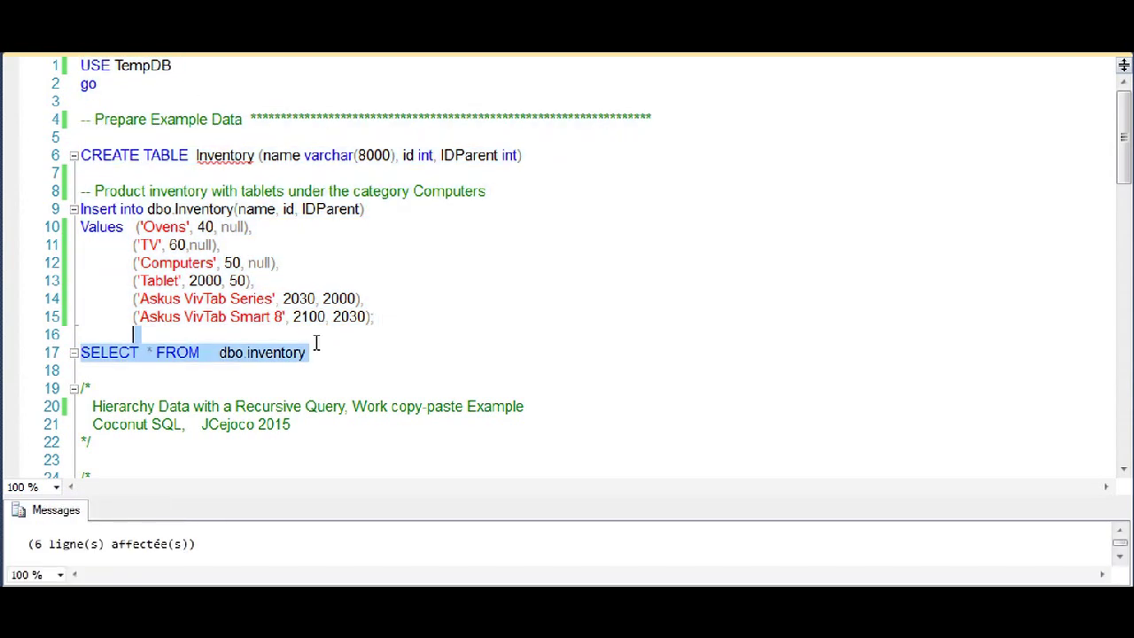
key("F5")
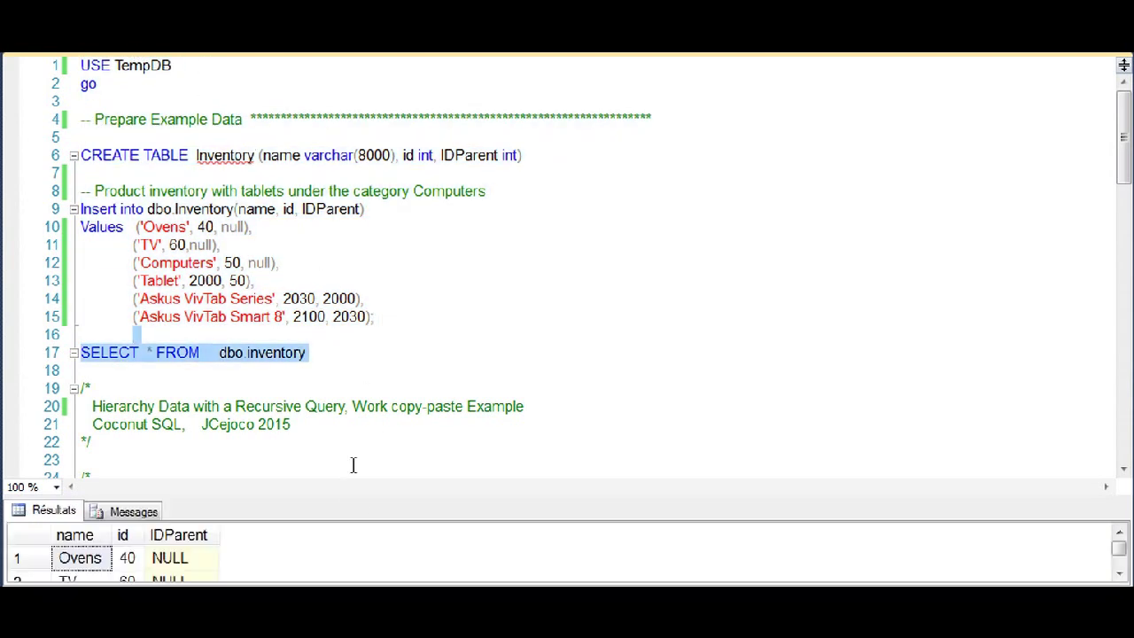
left_click(399, 352)
scroll(405, 352, "down", 1)
scroll(404, 355, "down", 1)
scroll(404, 356, "down", 1)
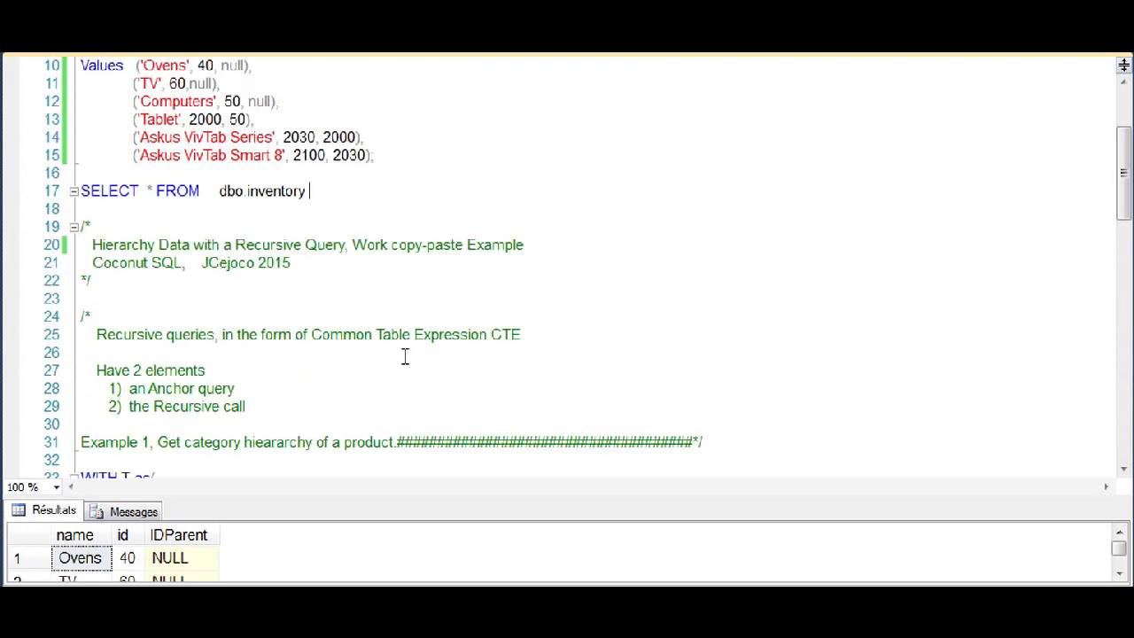
scroll(405, 356, "down", 2)
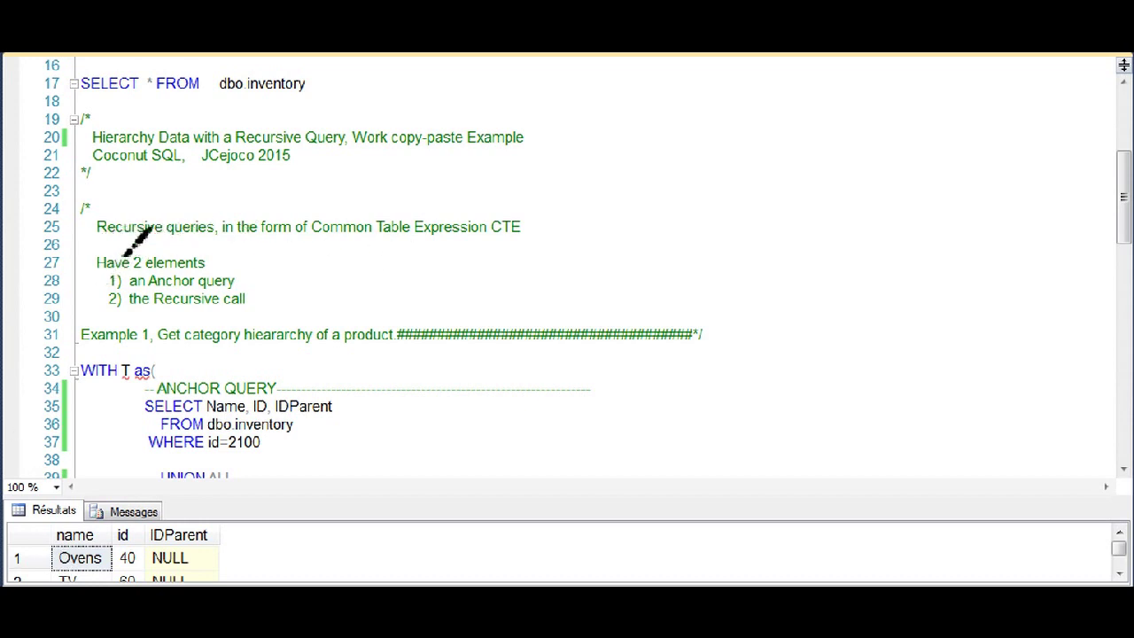
left_click_drag(113, 236, 193, 235)
left_click_drag(124, 268, 169, 268)
left_click_drag(239, 284, 273, 303)
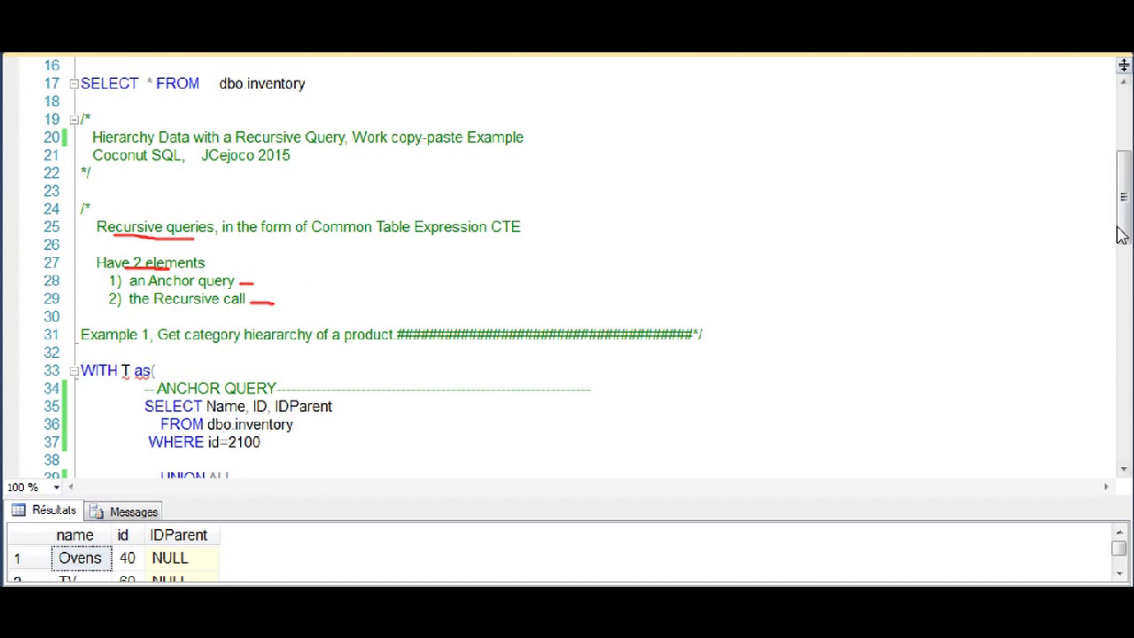
left_click_drag(1124, 236, 1124, 292)
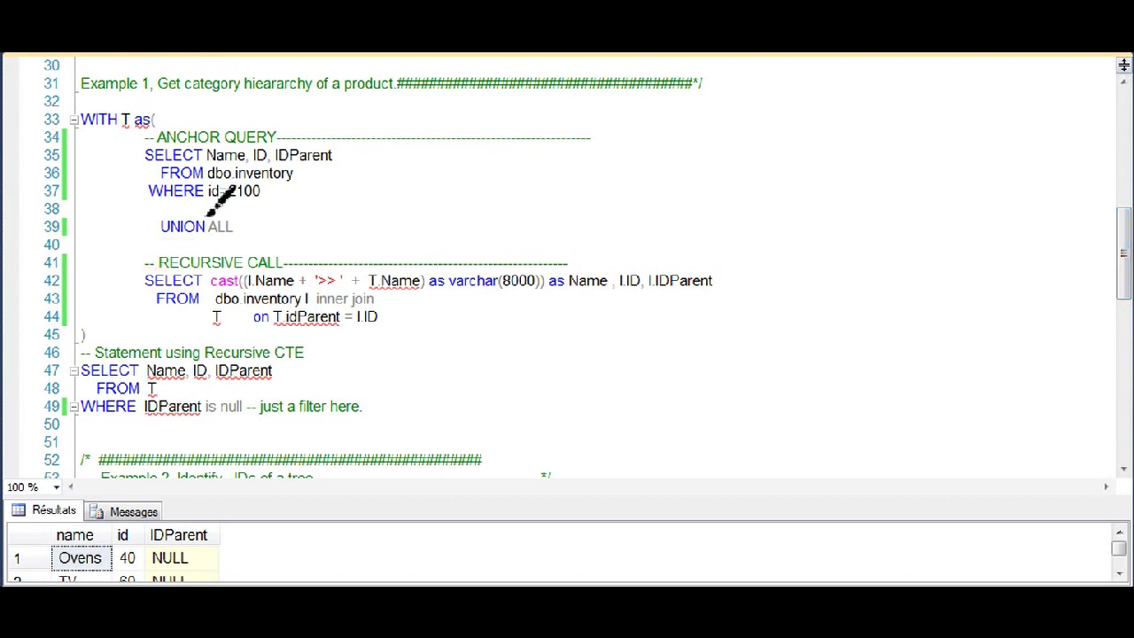
left_click_drag(160, 141, 250, 144)
left_click_drag(187, 207, 251, 204)
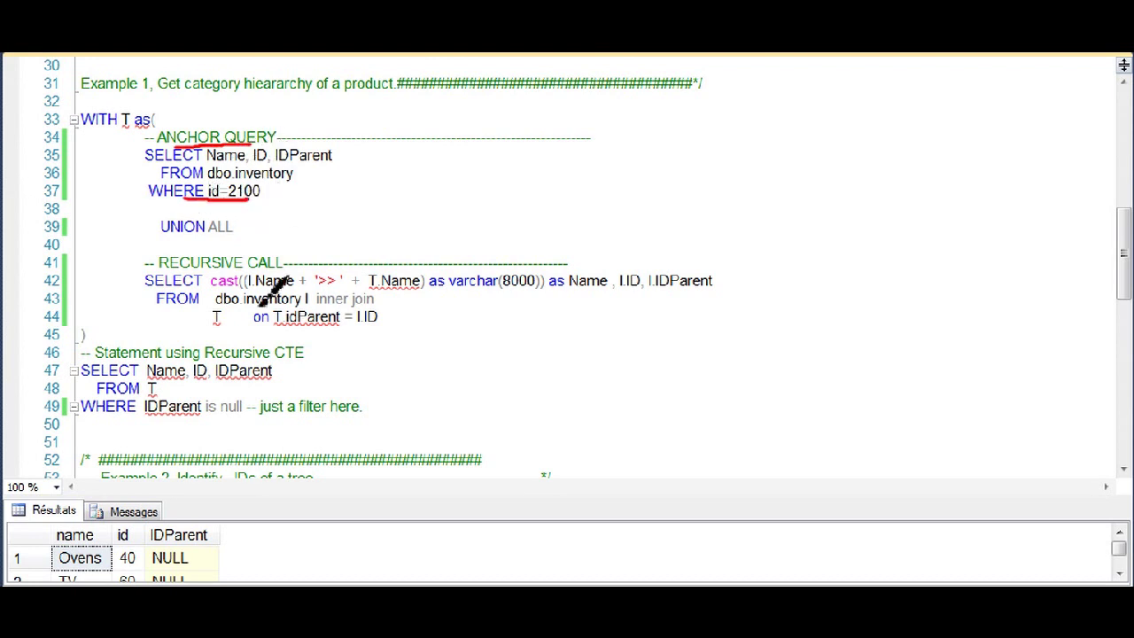
left_click_drag(188, 270, 259, 284)
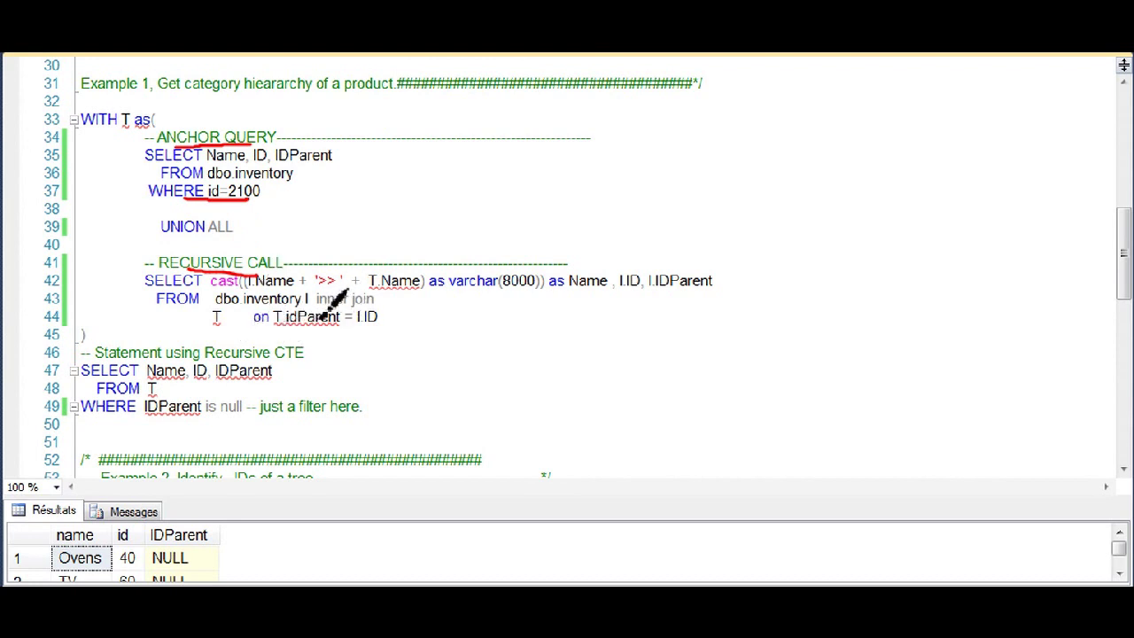
left_click_drag(318, 307, 332, 306)
left_click_drag(210, 325, 222, 326)
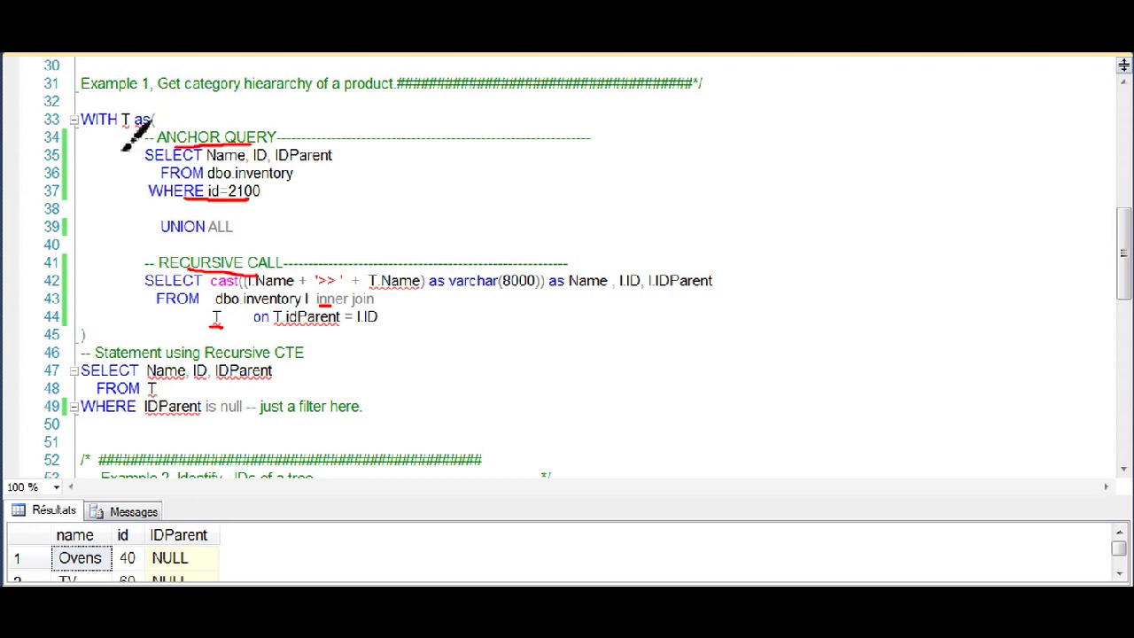
left_click_drag(121, 131, 124, 135)
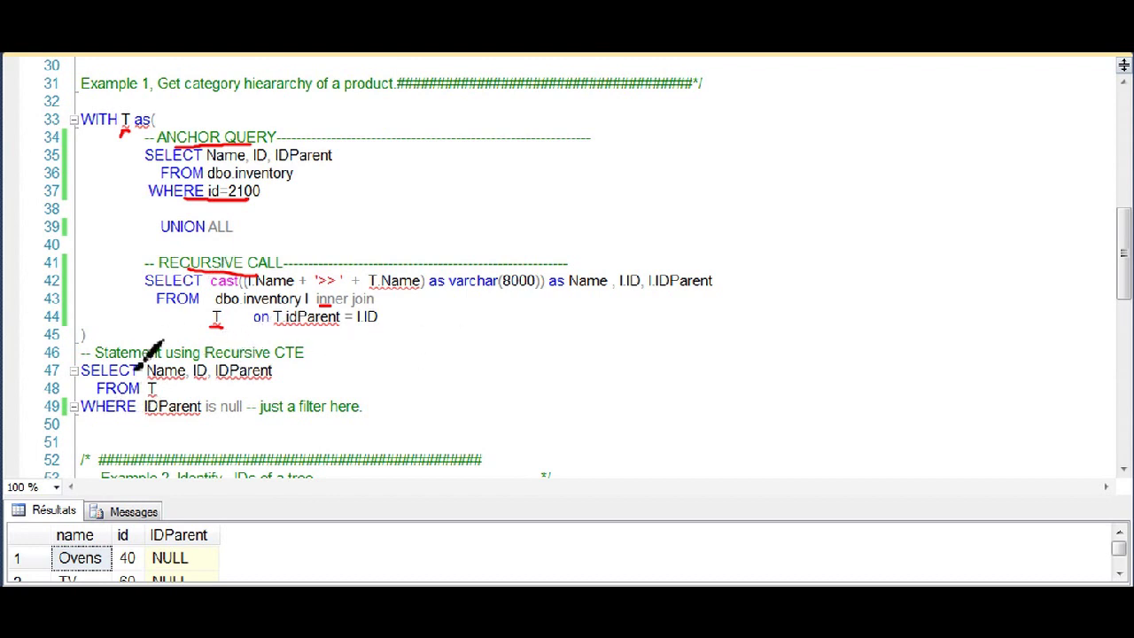
left_click_drag(141, 362, 254, 363)
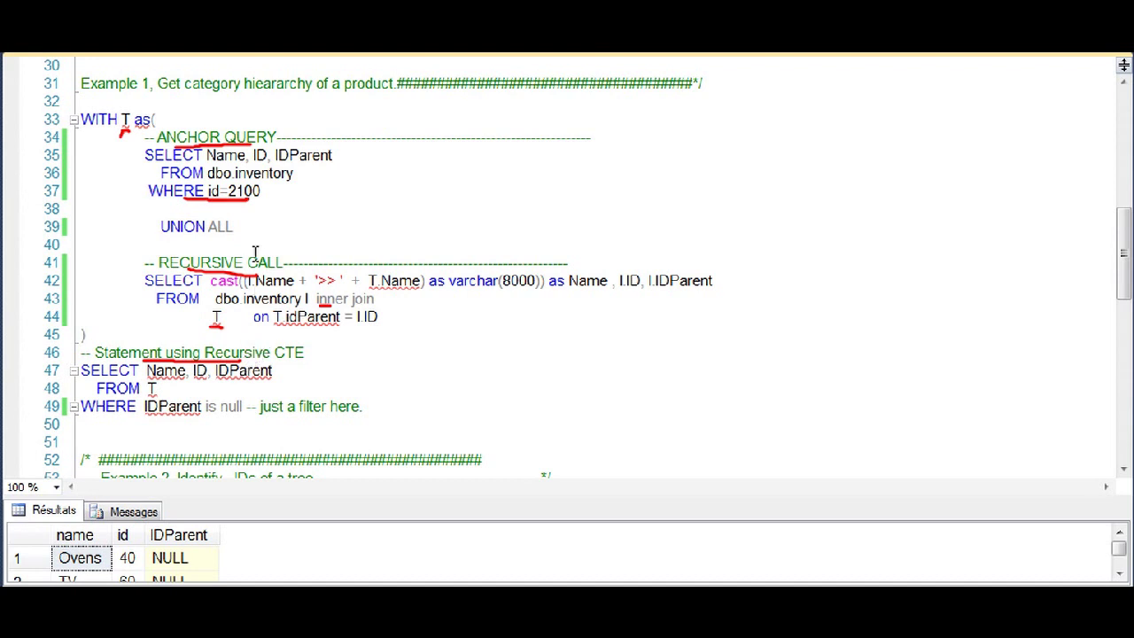
left_click(254, 227)
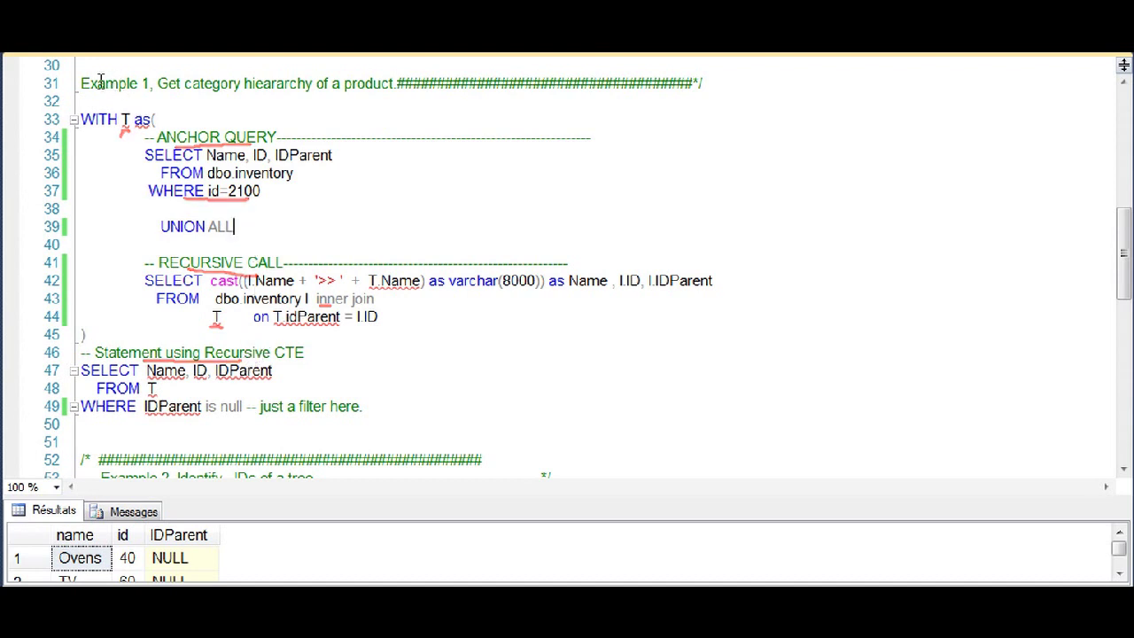
Run the Example 1 recursive CTE and widen the Name column to show the full path.
left_click_drag(80, 101, 376, 406)
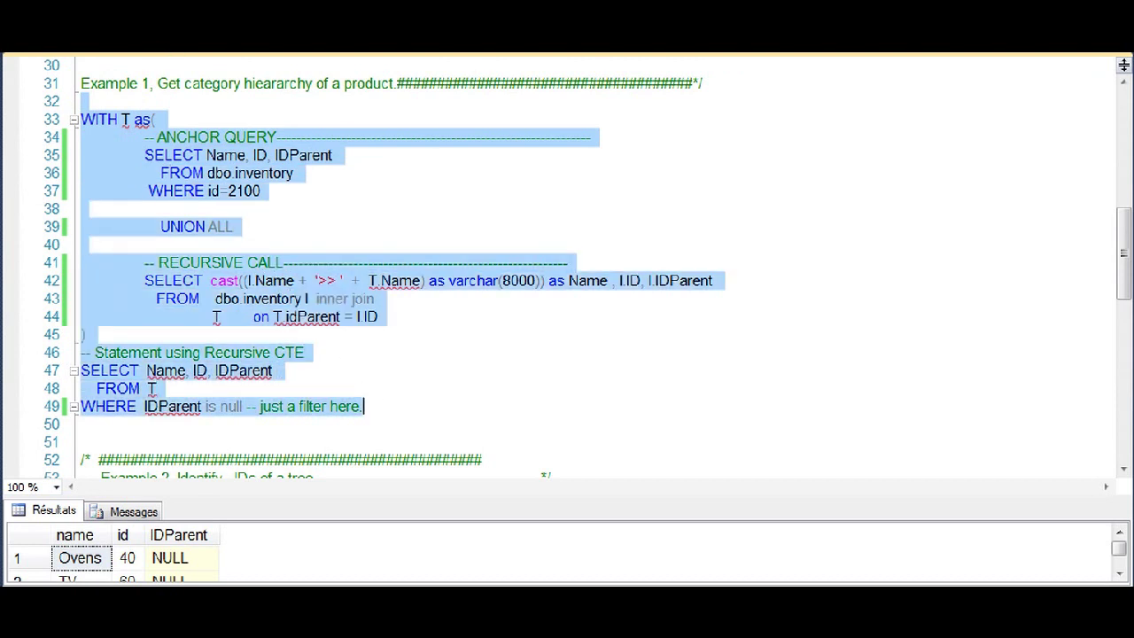
key("F5")
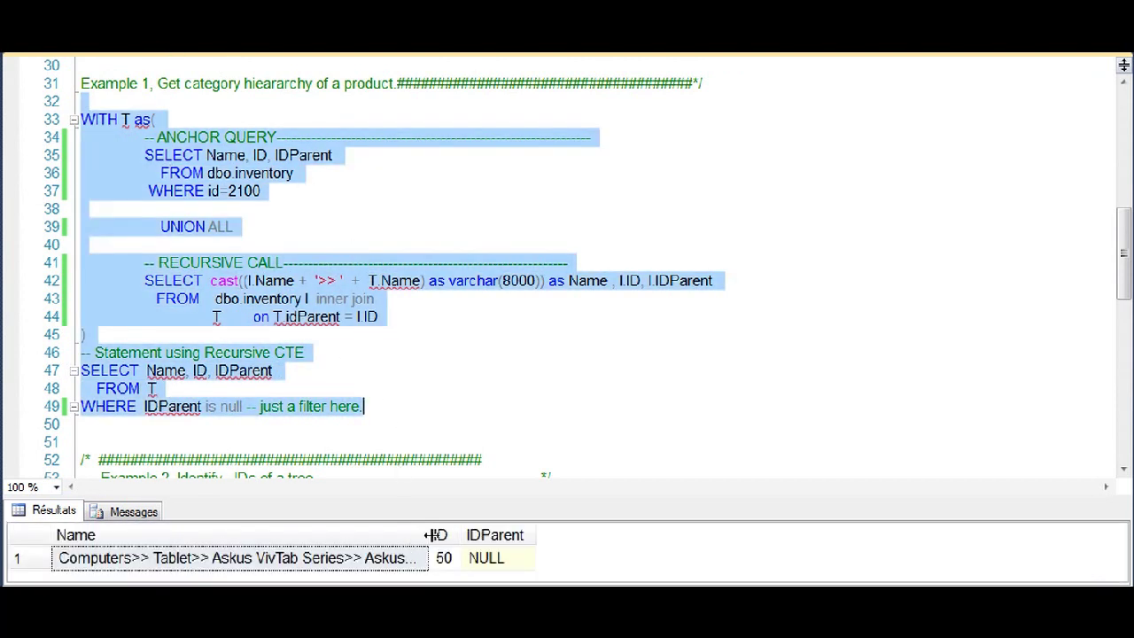
left_click_drag(436, 535, 694, 535)
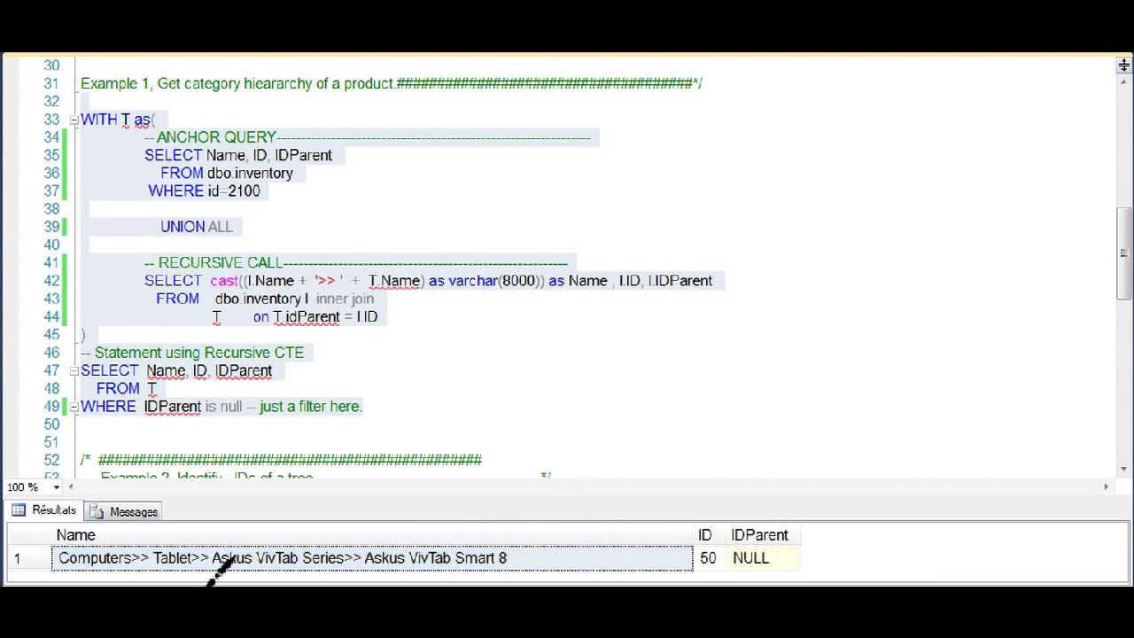
left_click_drag(151, 567, 518, 569)
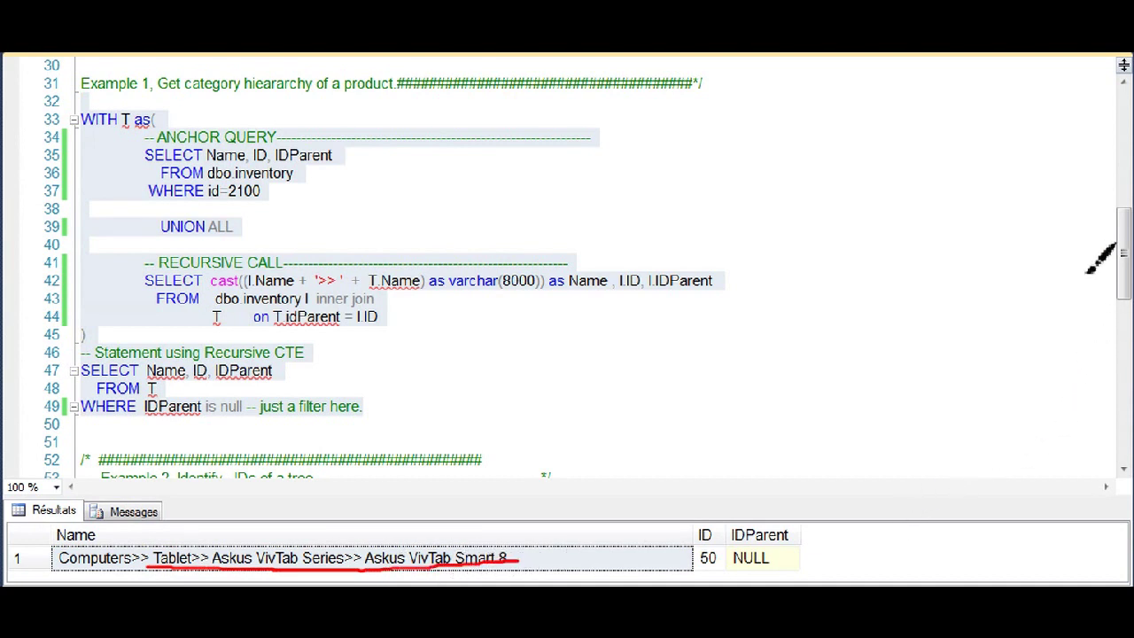
left_click_drag(1123, 259, 1116, 344)
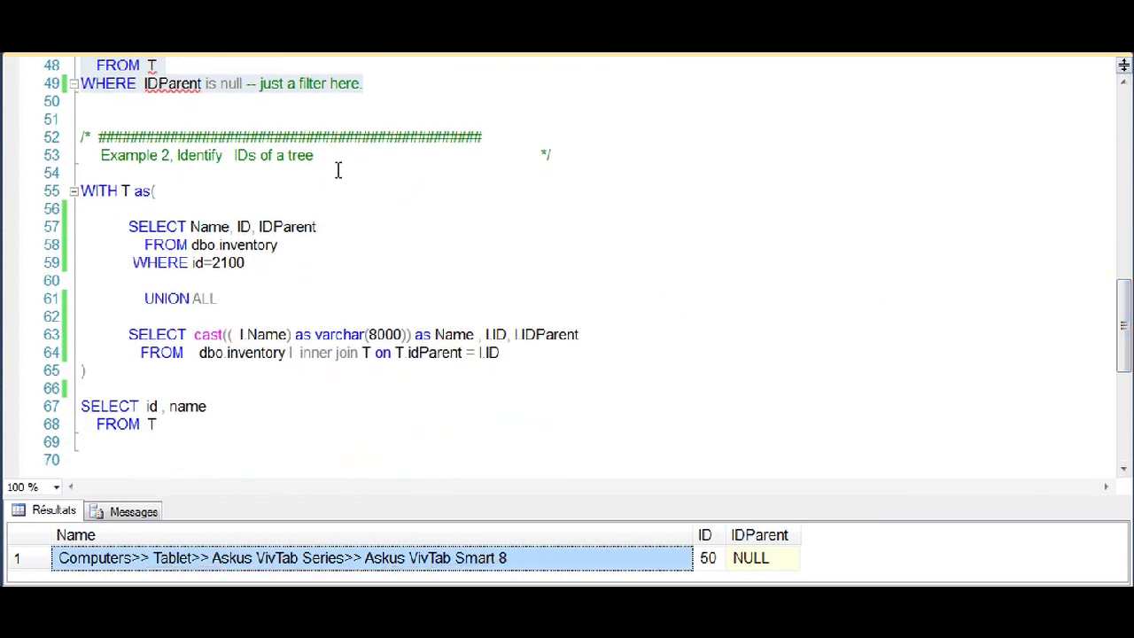
Select and run the Example 2 recursive CTE query for Askus VivTab Smart 8.
left_click_drag(338, 170, 80, 156)
left_click(267, 194)
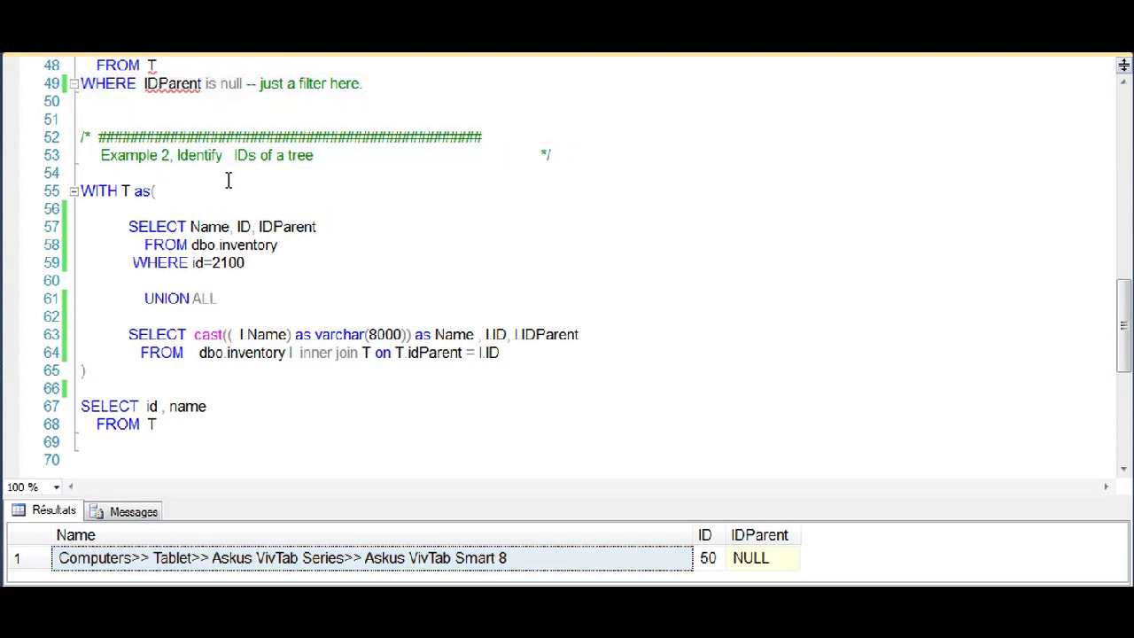
left_click_drag(86, 165, 365, 158)
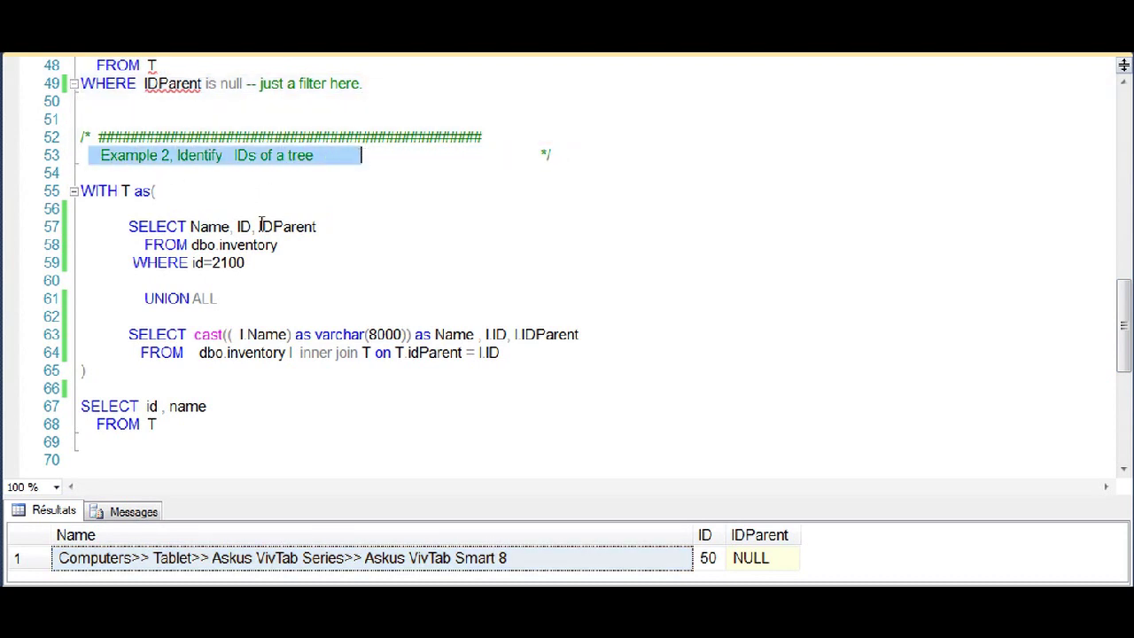
left_click(119, 195)
mouse_move(107, 172)
left_mouse_down()
mouse_move(282, 352)
mouse_move(270, 457)
left_mouse_up()
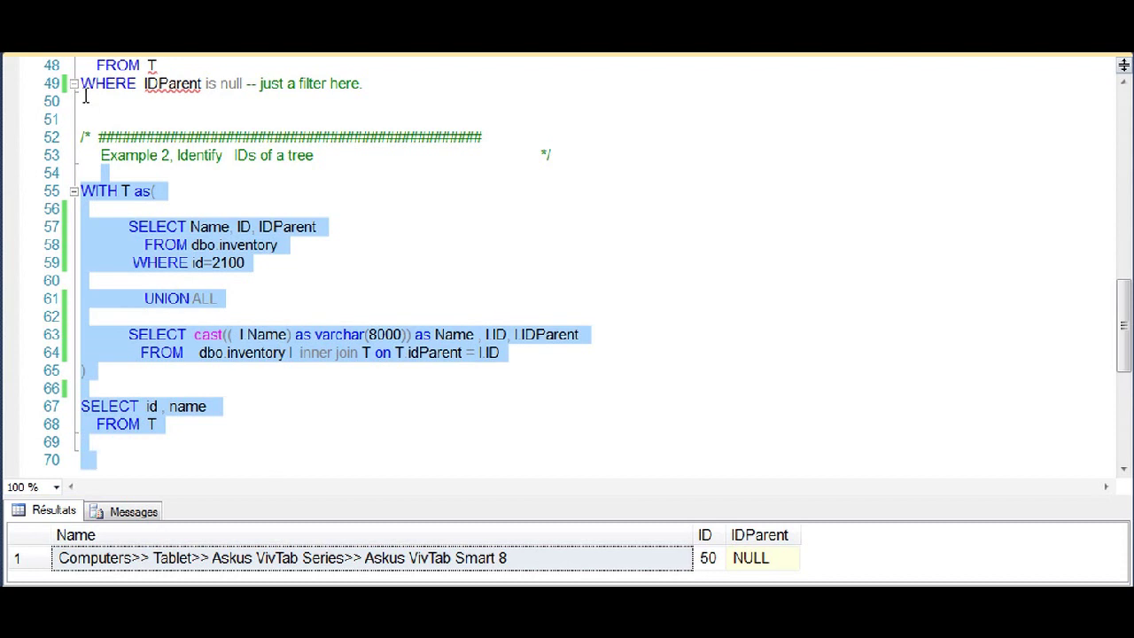
key("F5")
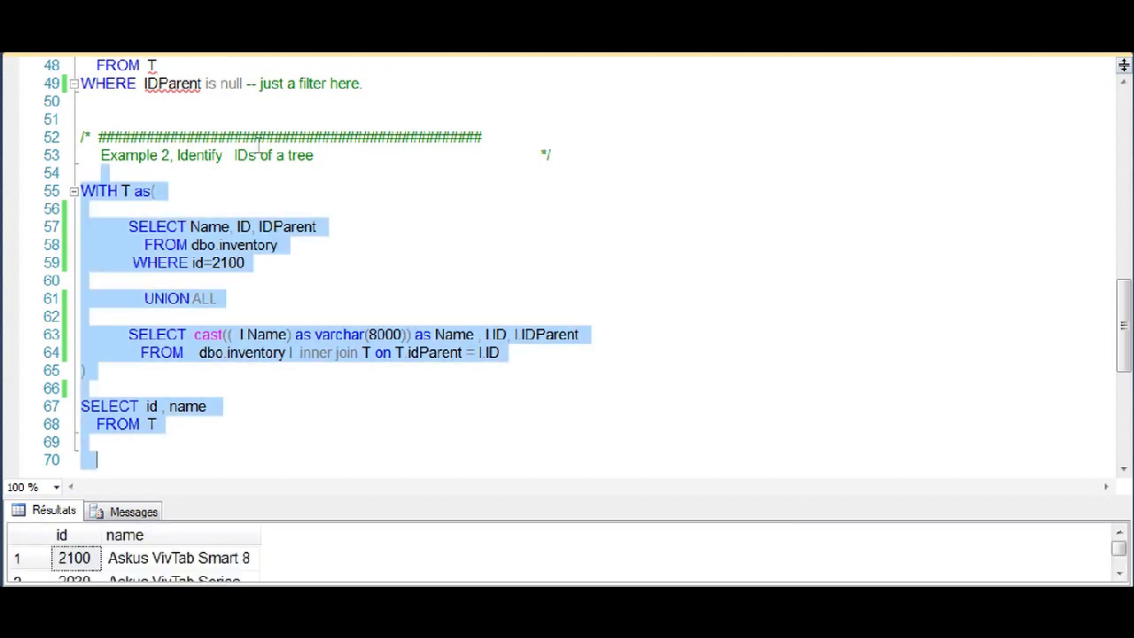
Enlarge the Results pane to show all four tree IDs: 2100, 2030, 2000 and 50.
left_click_drag(324, 497, 324, 338)
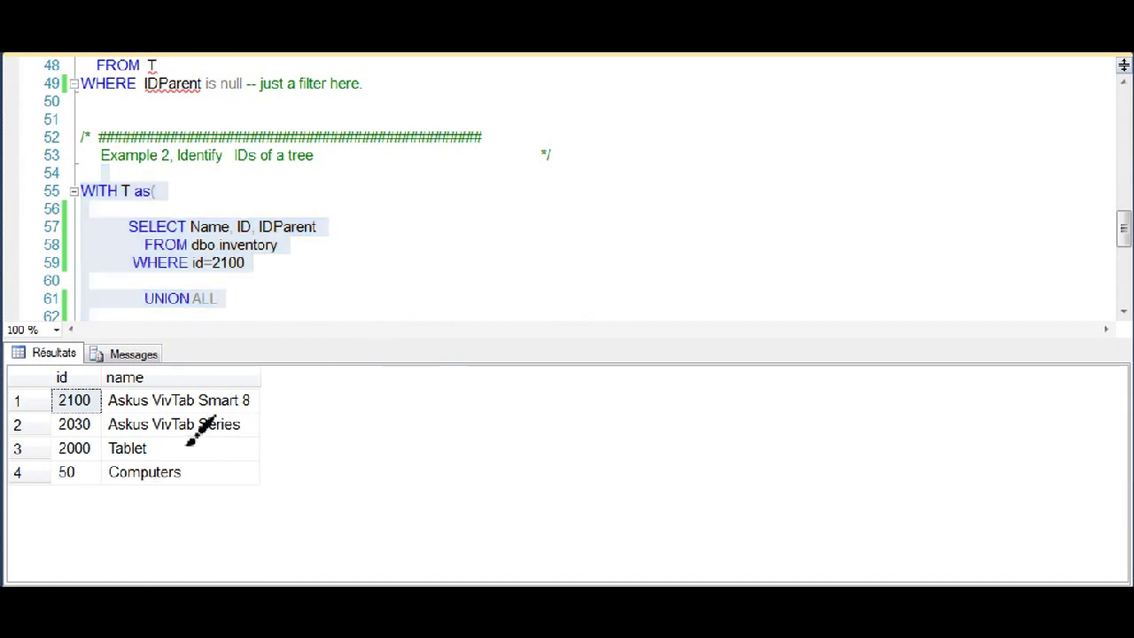
mouse_move(64, 490)
left_mouse_down()
mouse_move(57, 407)
mouse_move(65, 487)
left_mouse_up()
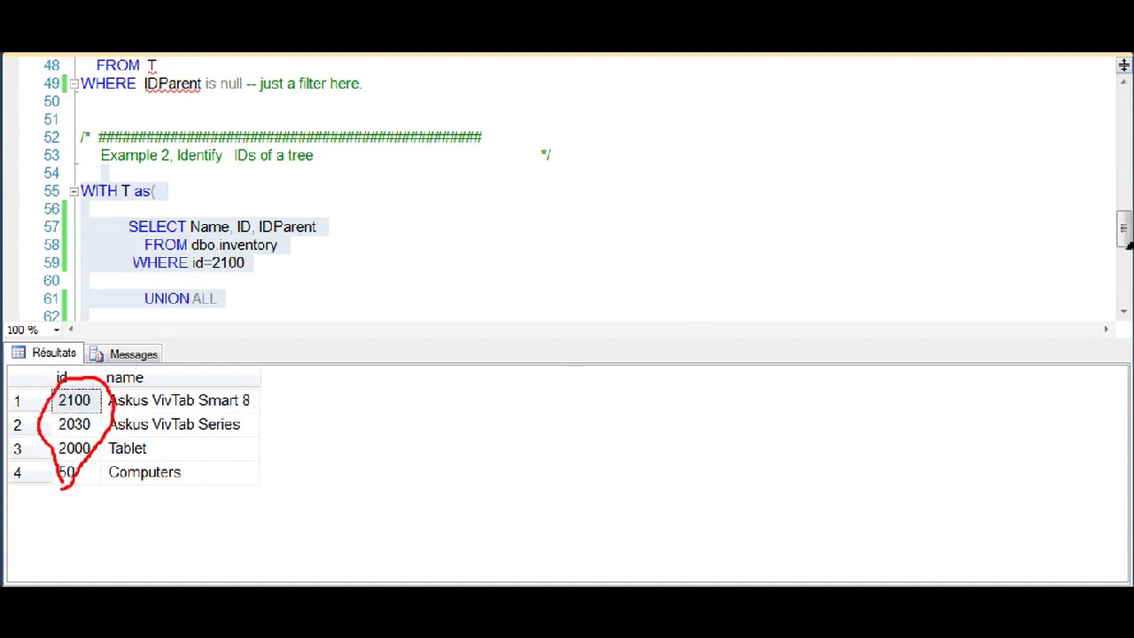
left_click_drag(1124, 241, 1124, 248)
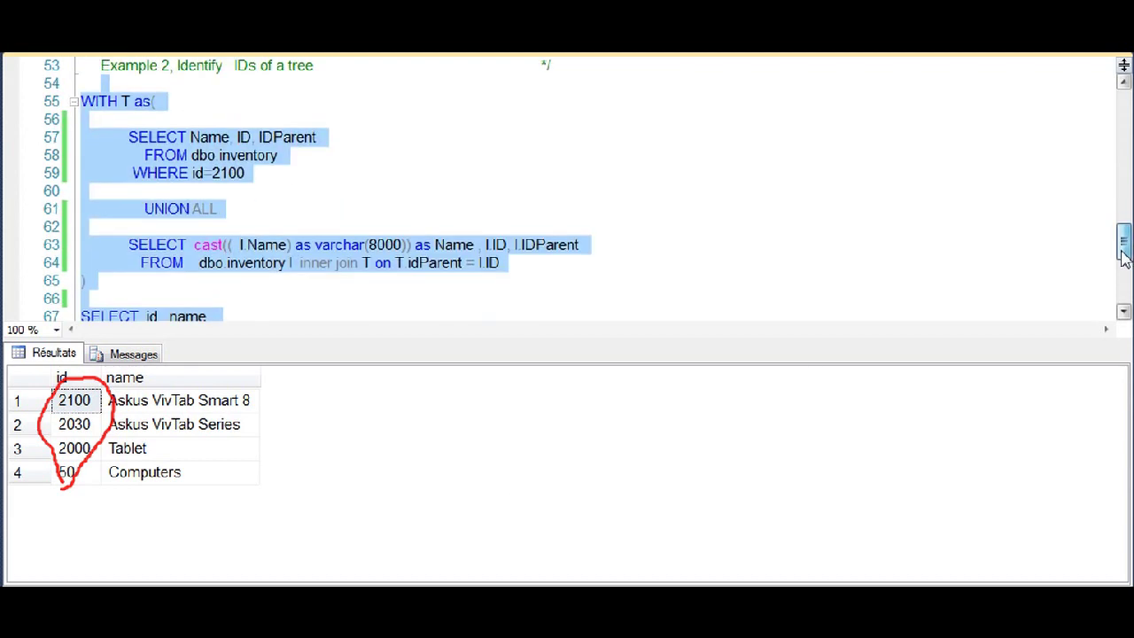
key("Escape")
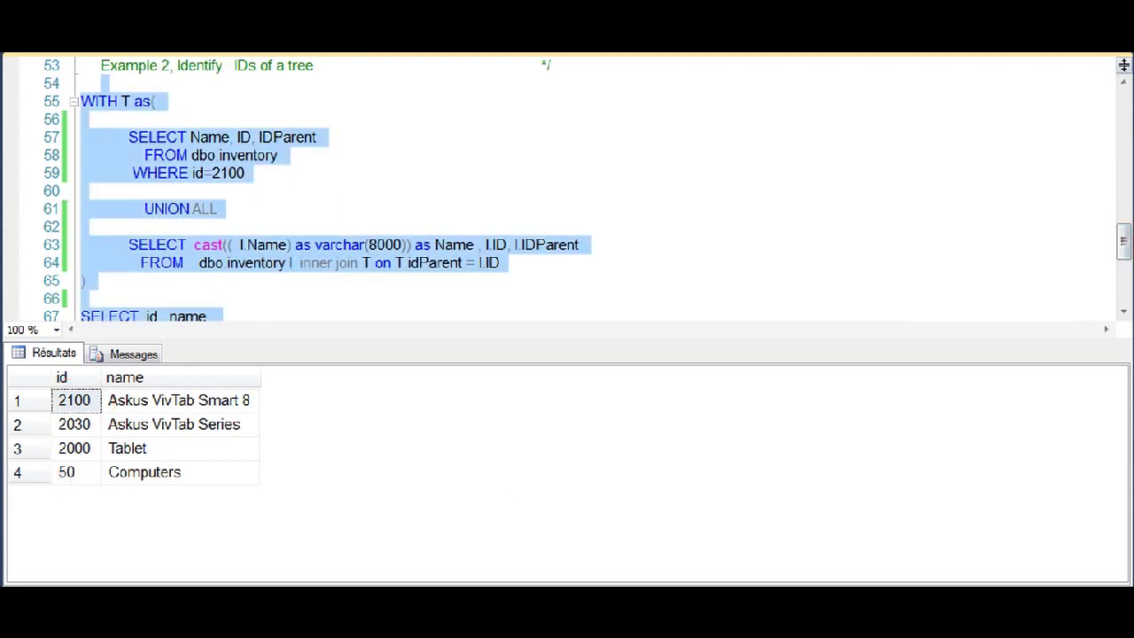